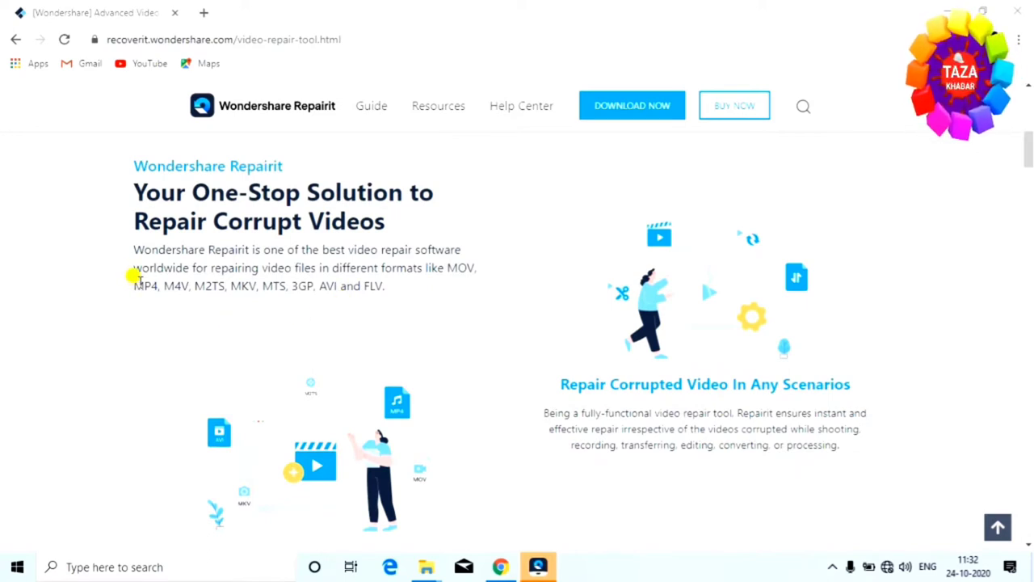
# Review the supported video formats and cameras on the Wondershare Repairit page and download the Windows version
pyautogui.moveTo(133, 277); pyautogui.dragTo(423, 295)
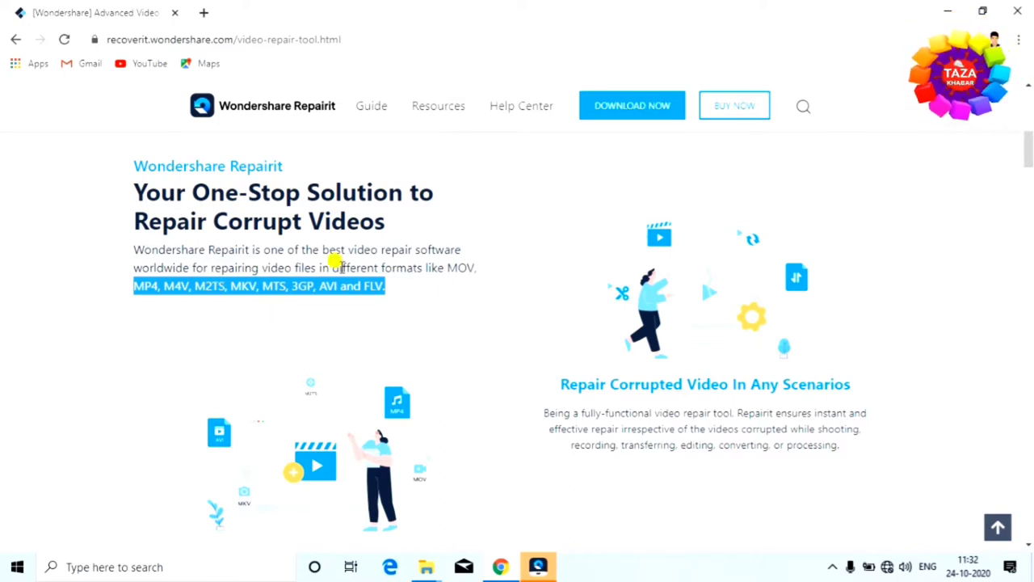
pyautogui.click(504, 310)
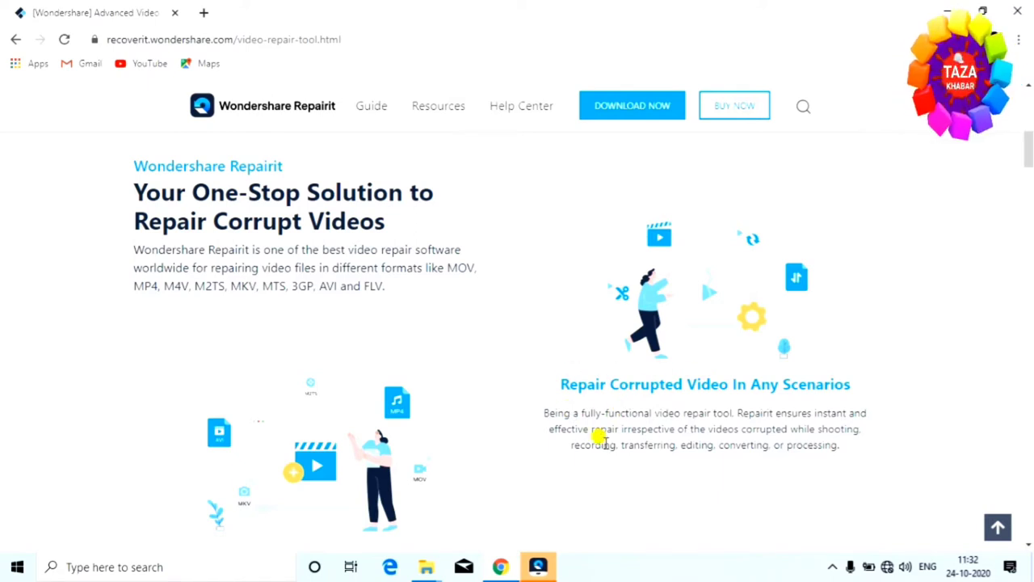
pyautogui.scroll(-3, 595, 439)
pyautogui.scroll(-2, 638, 404)
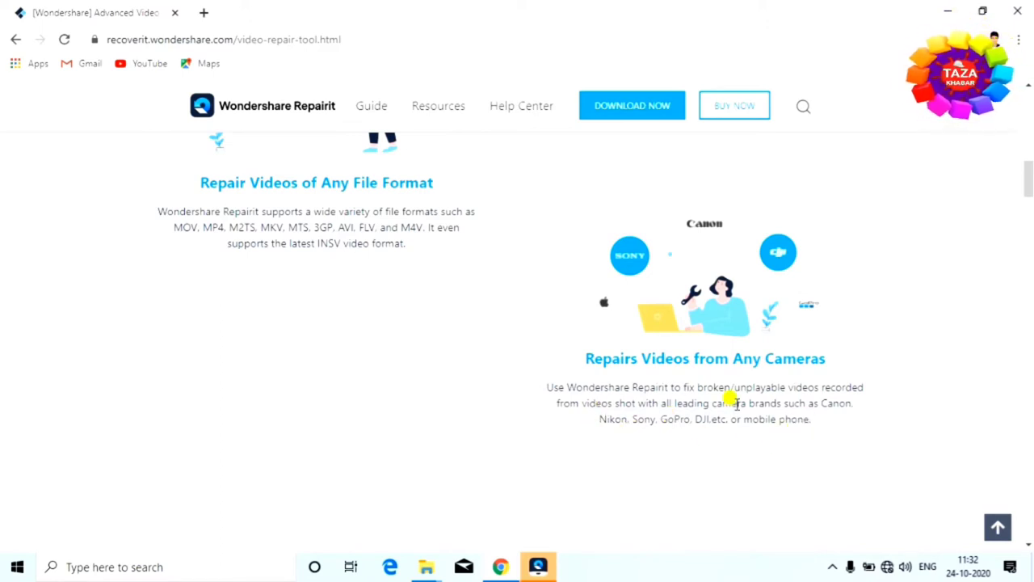
pyautogui.scroll(8, 737, 404)
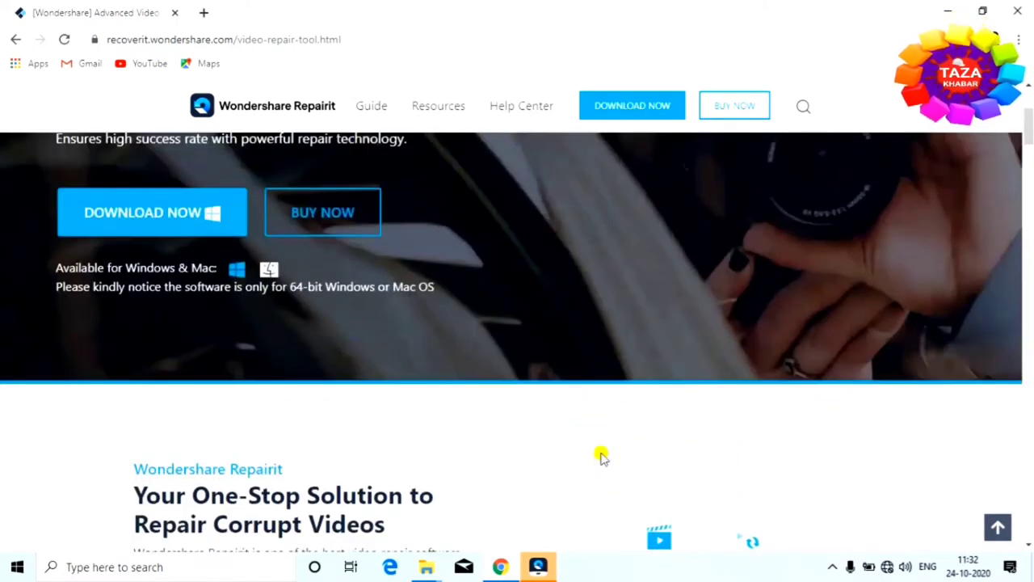
pyautogui.scroll(3, 601, 458)
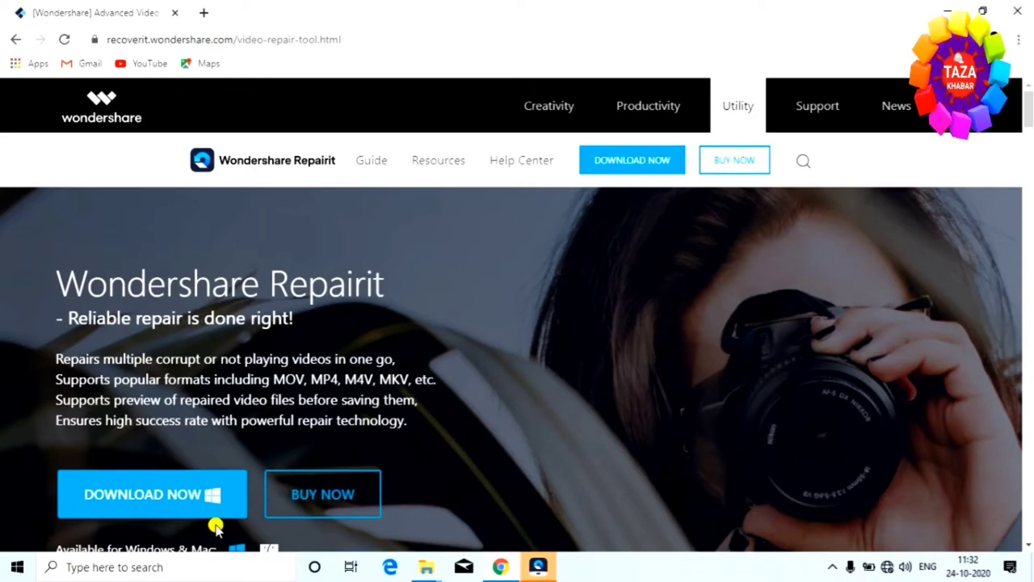
pyautogui.click(153, 501)
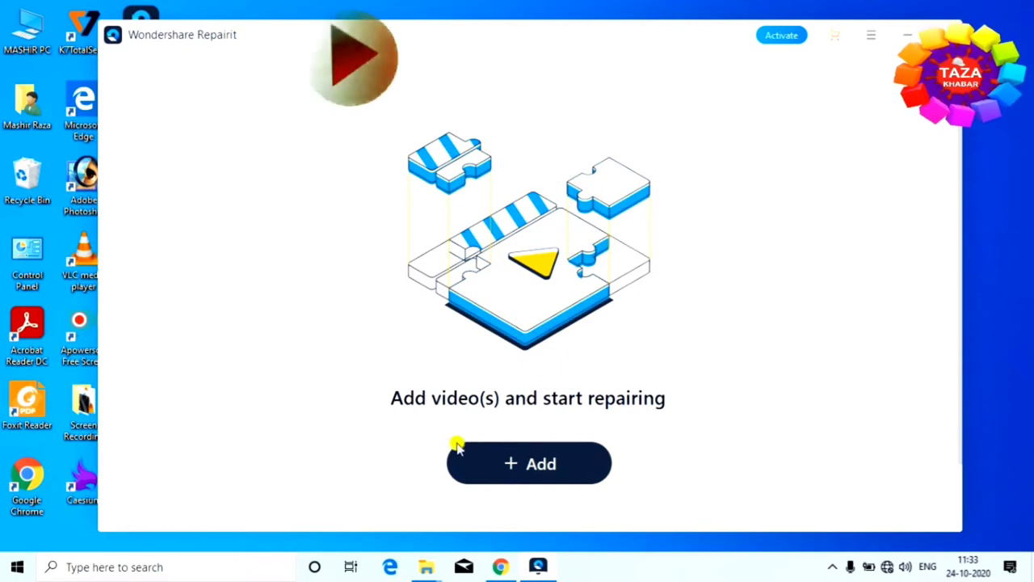
# In Wondershare Repairit, add the video Airplane - 4732 from the new folder on the Desktop
pyautogui.click(530, 467)
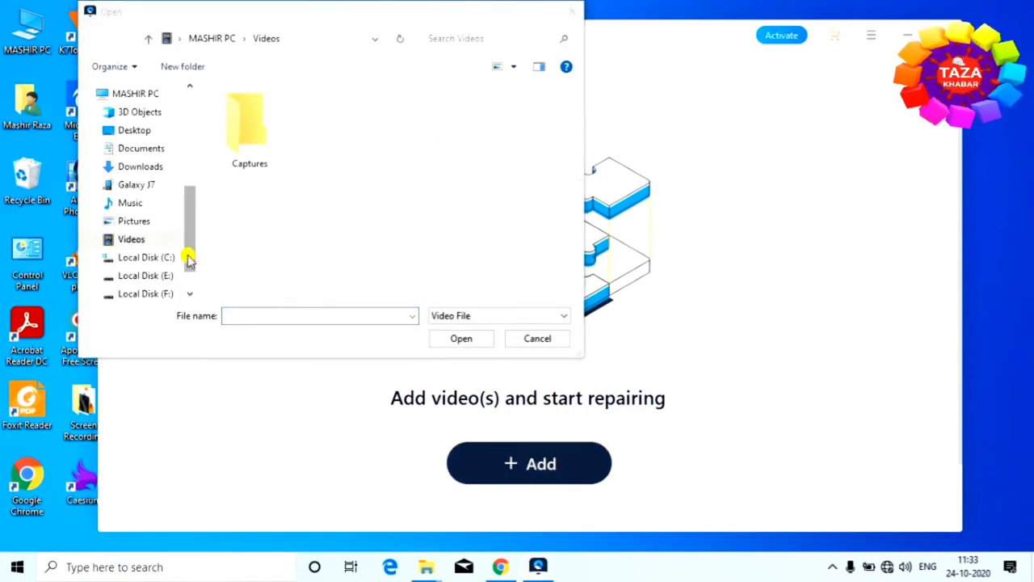
pyautogui.moveTo(190, 241); pyautogui.dragTo(189, 215)
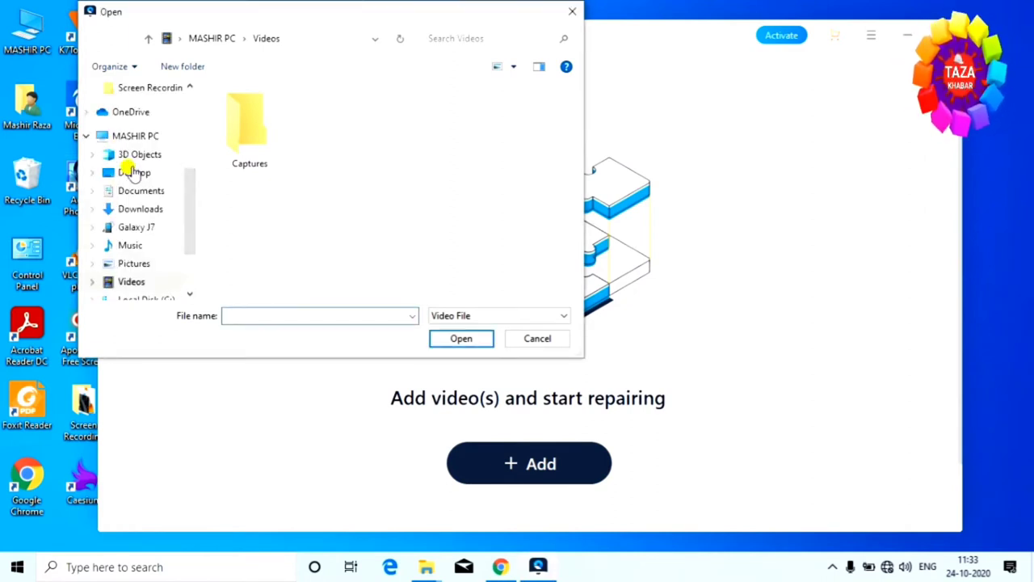
pyautogui.click(134, 173)
pyautogui.doubleClick(258, 151)
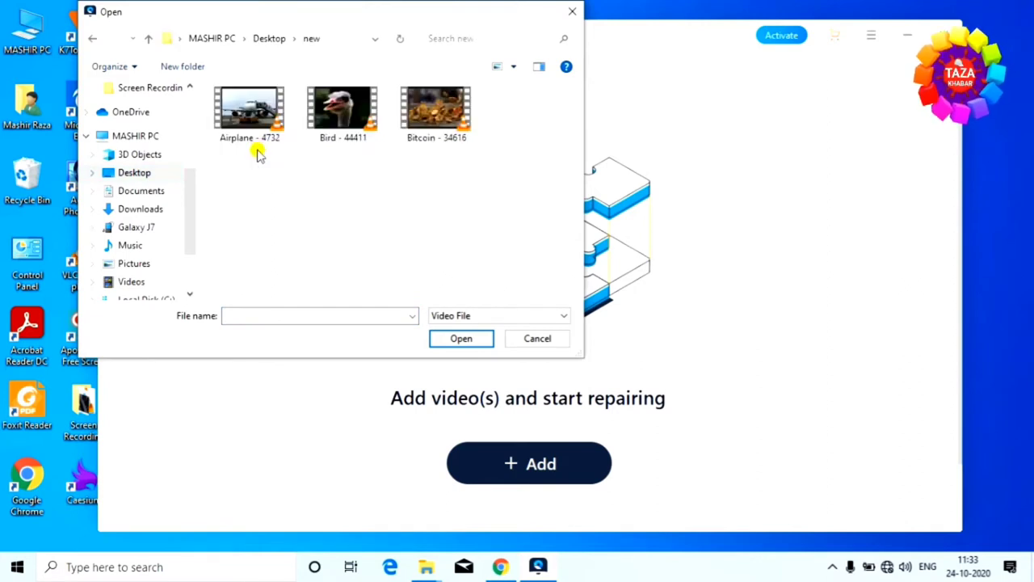
pyautogui.click(249, 120)
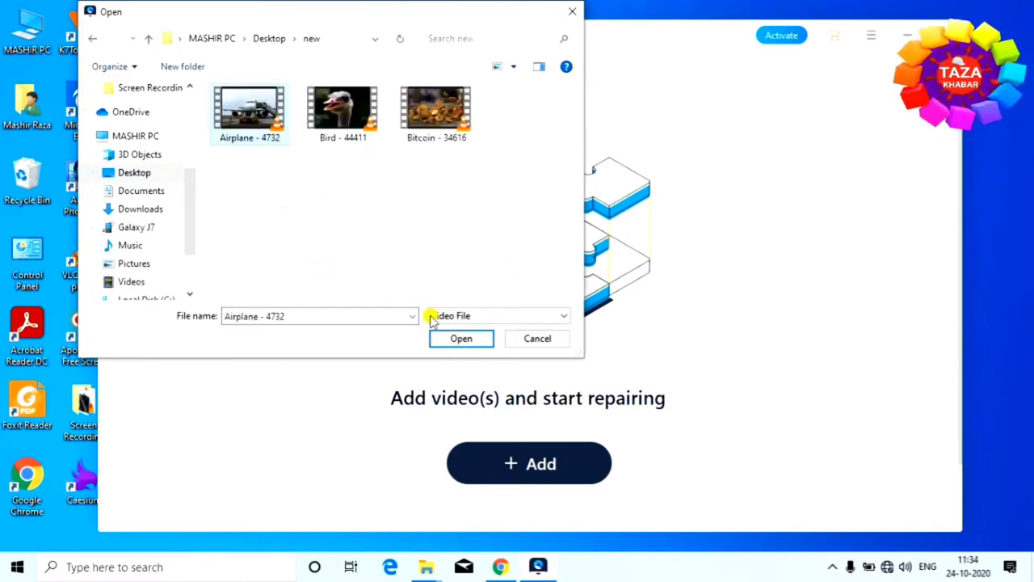
pyautogui.click(462, 340)
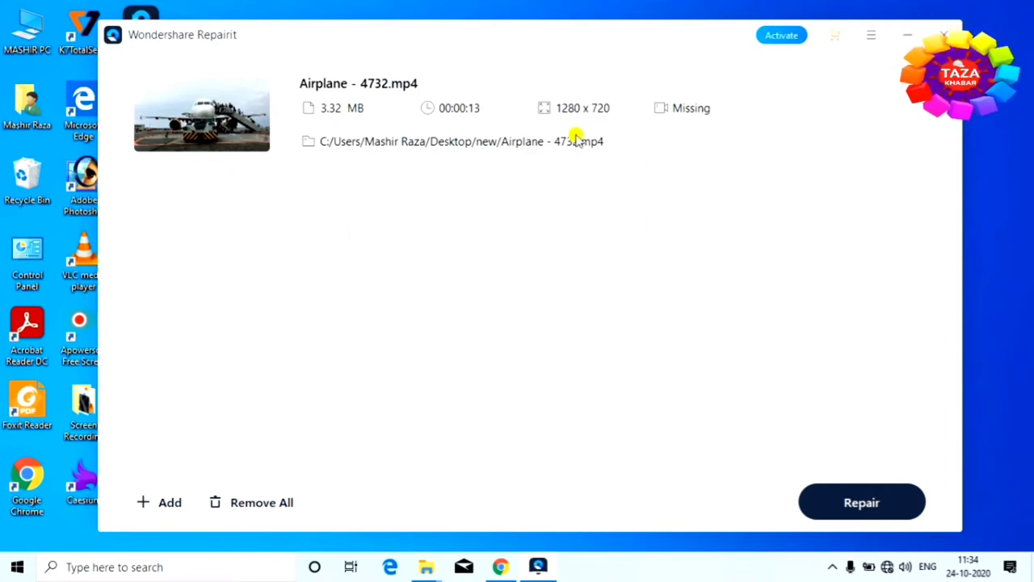
# Add the video Bird - 44411 from the same folder to the repair list
pyautogui.click(170, 503)
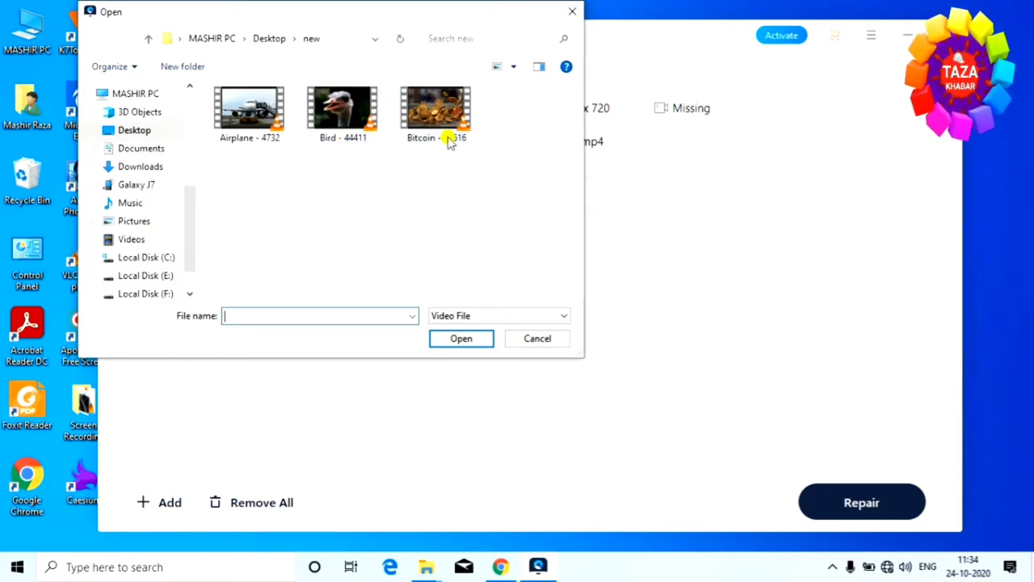
pyautogui.click(347, 142)
pyautogui.click(479, 340)
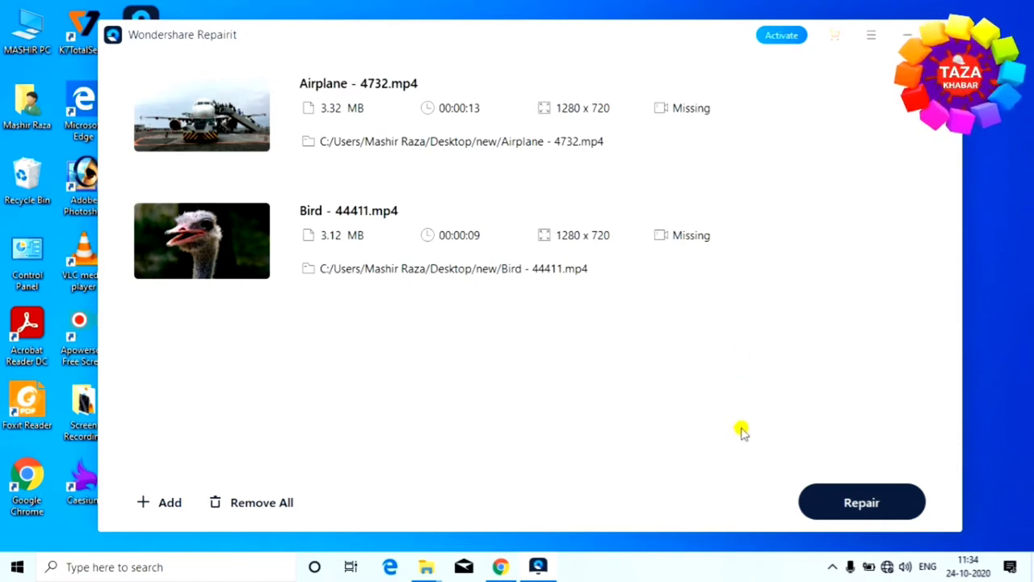
# Repair both added videos and preview the repaired Airplane - 4732.mp4, pausing its playback
pyautogui.click(862, 504)
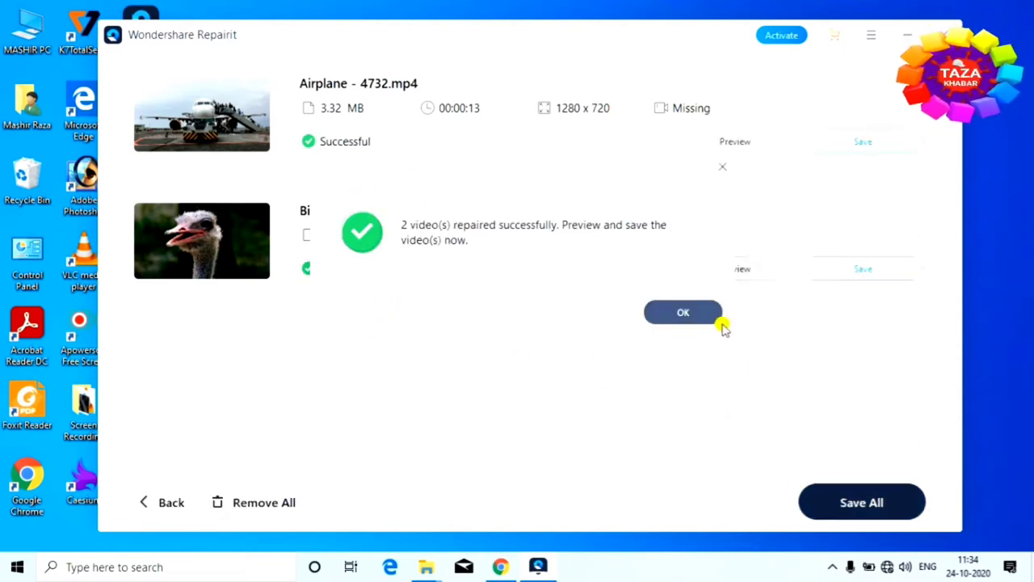
pyautogui.click(680, 311)
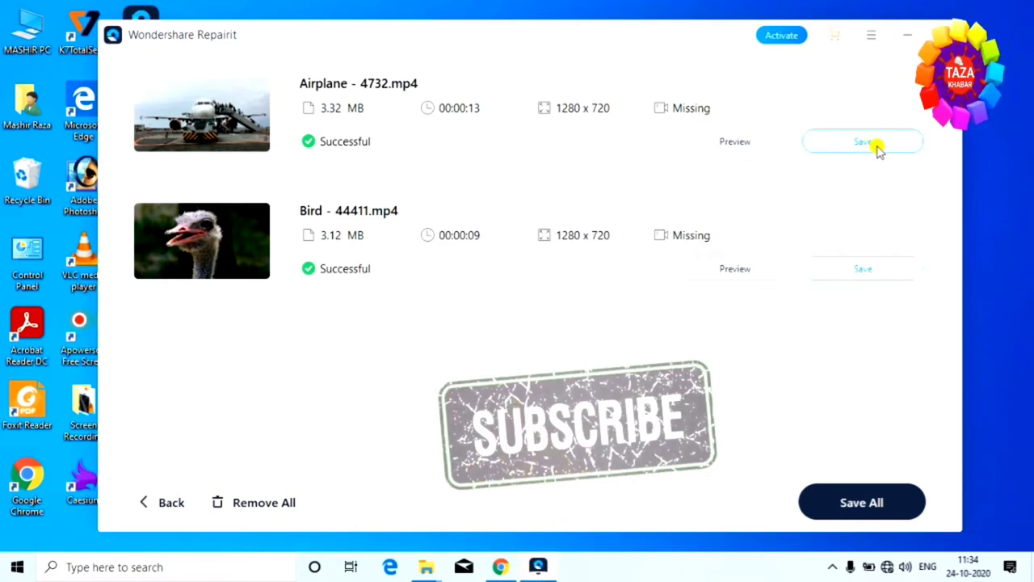
pyautogui.click(735, 143)
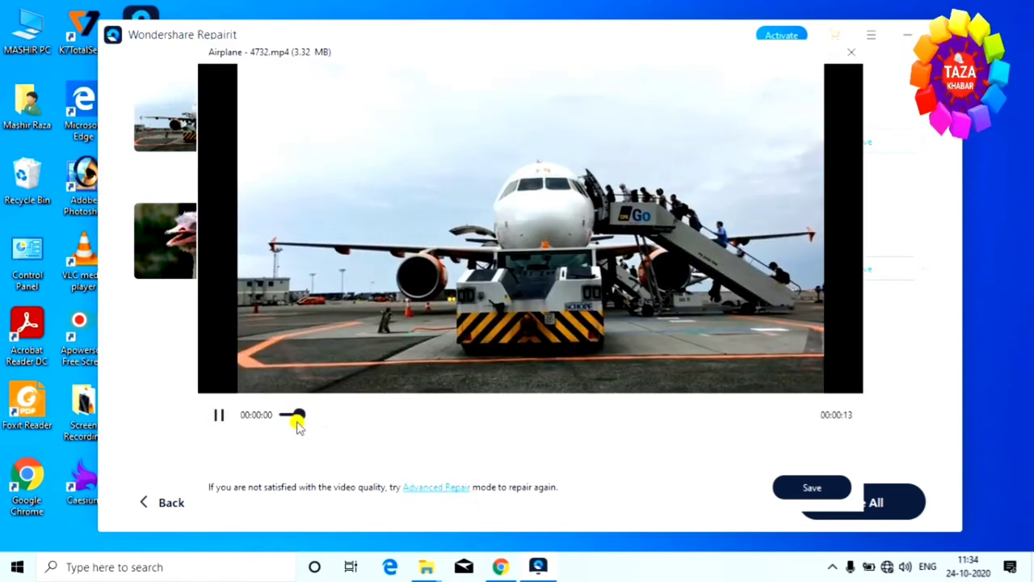
pyautogui.click(218, 414)
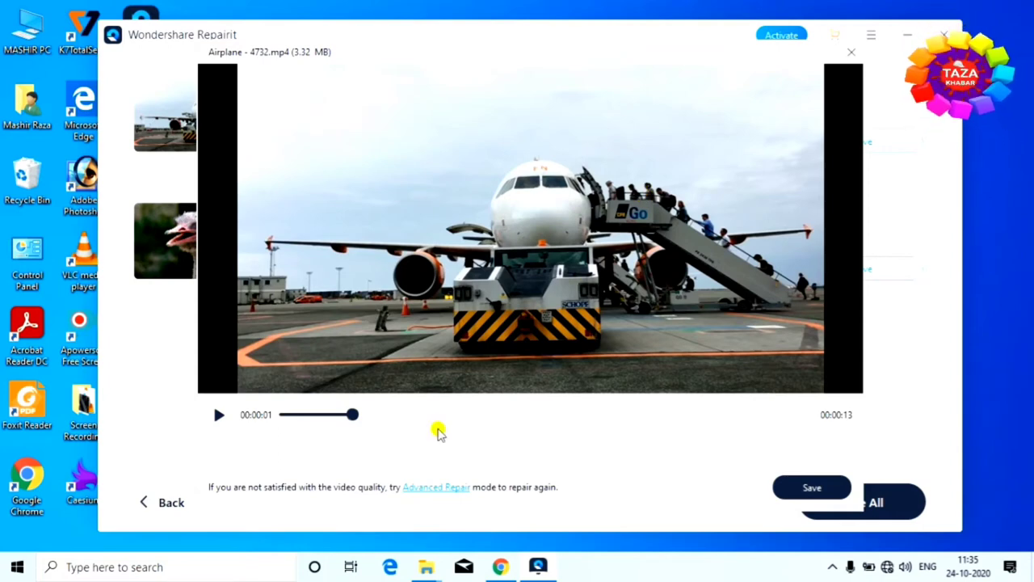
# Run Advanced Repair on Airplane - 4732.mp4 using Bitcoin - 34616 as the sample video
pyautogui.click(447, 489)
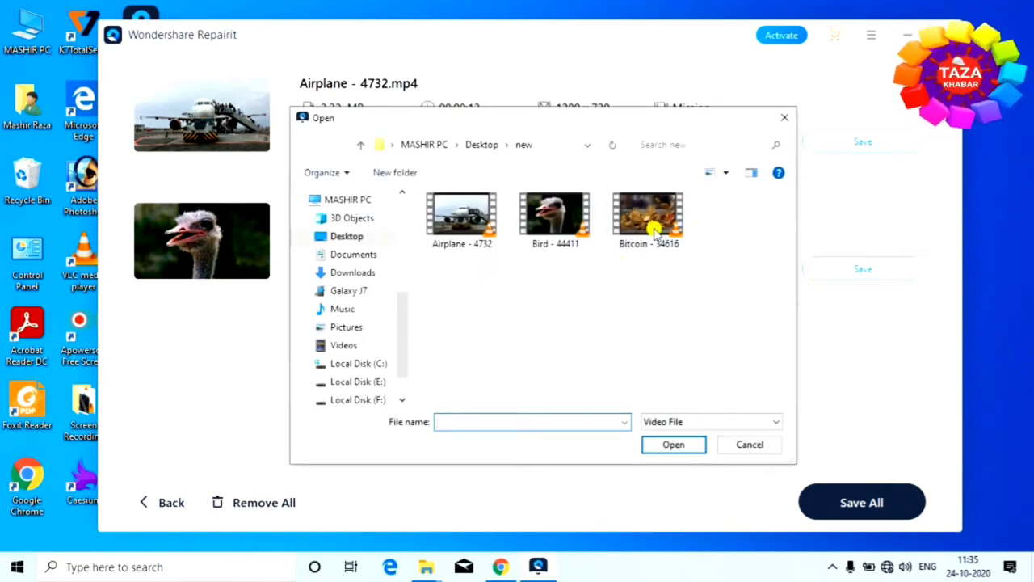
pyautogui.click(652, 223)
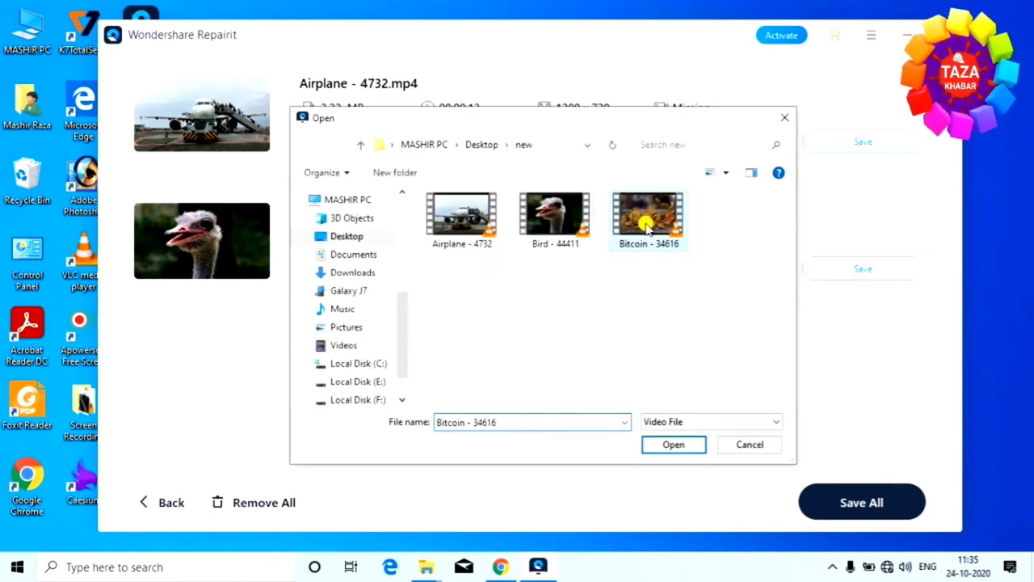
pyautogui.click(683, 454)
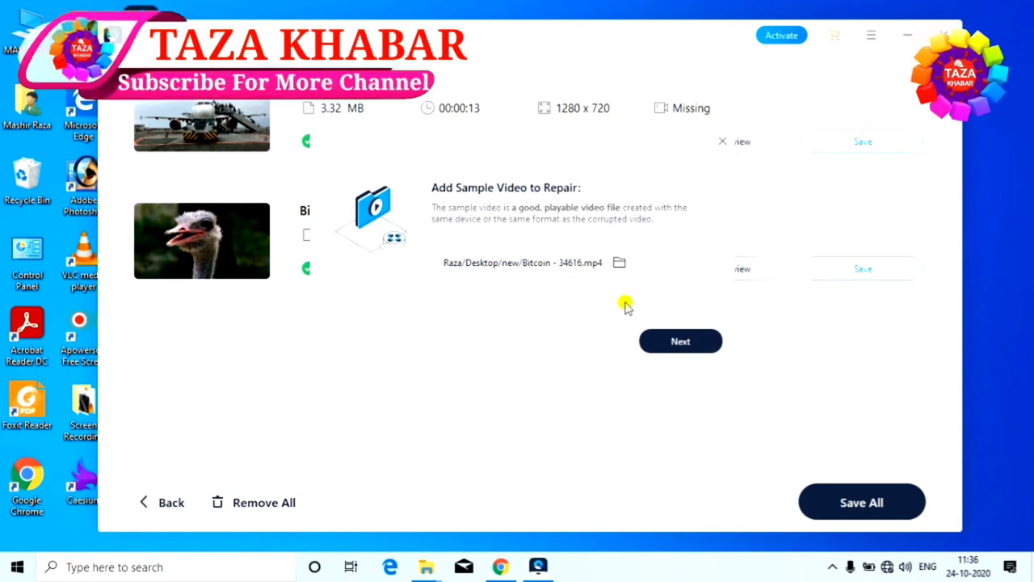
pyautogui.click(681, 342)
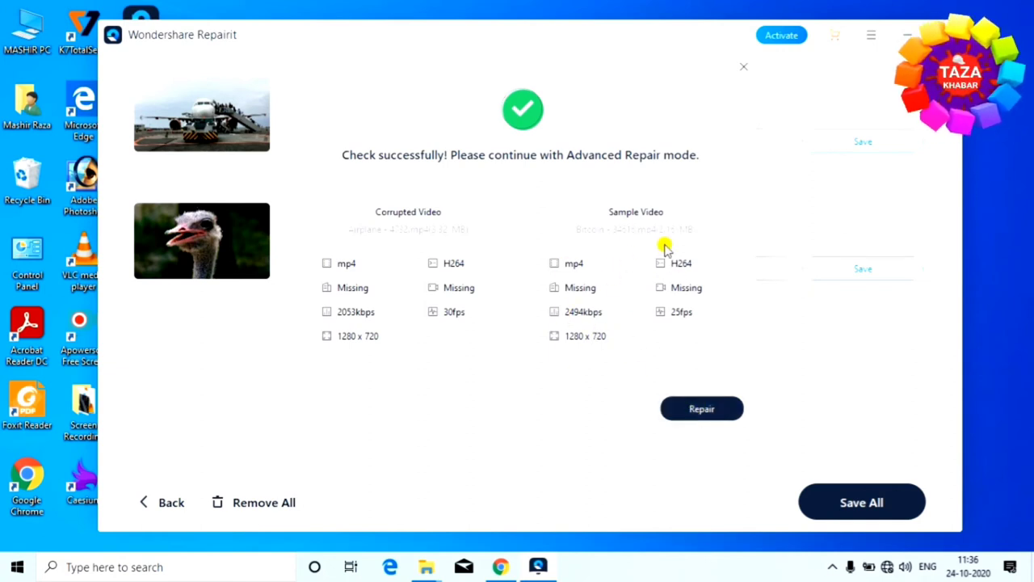
pyautogui.click(702, 409)
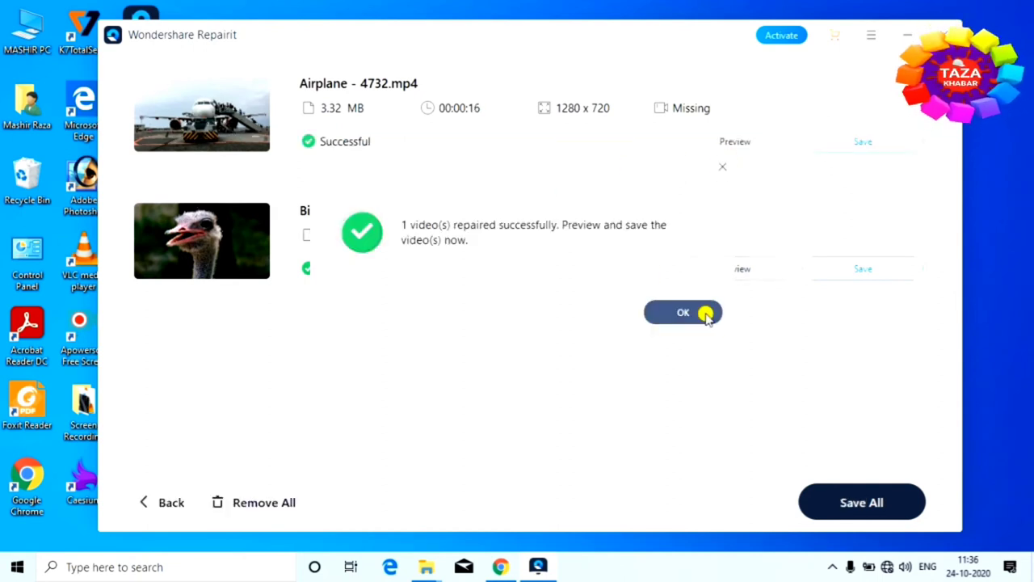
pyautogui.click(700, 314)
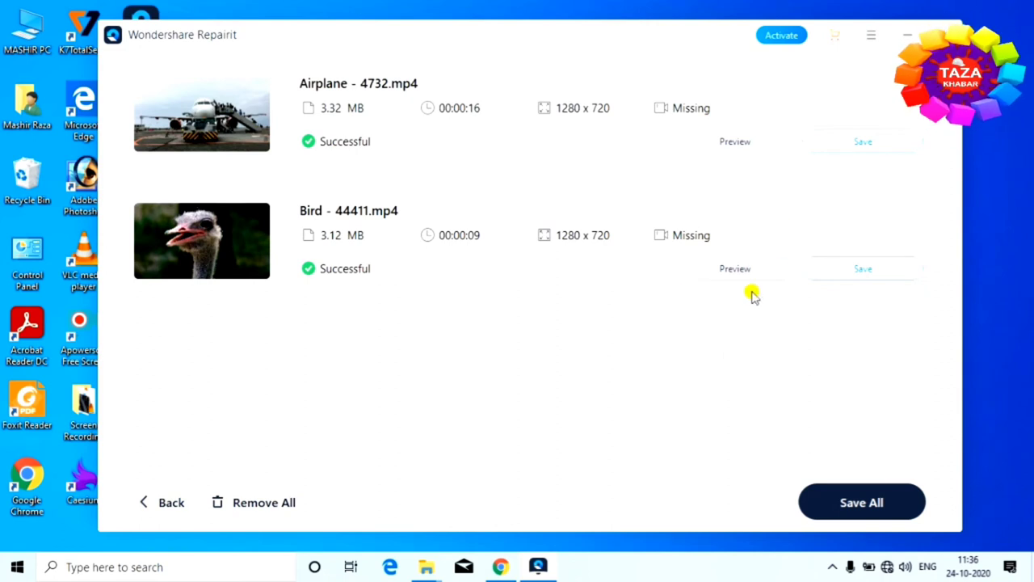
# Open and close the previews of the repaired Bird - 44411.mp4 and Airplane - 4732.mp4 videos
pyautogui.click(734, 268)
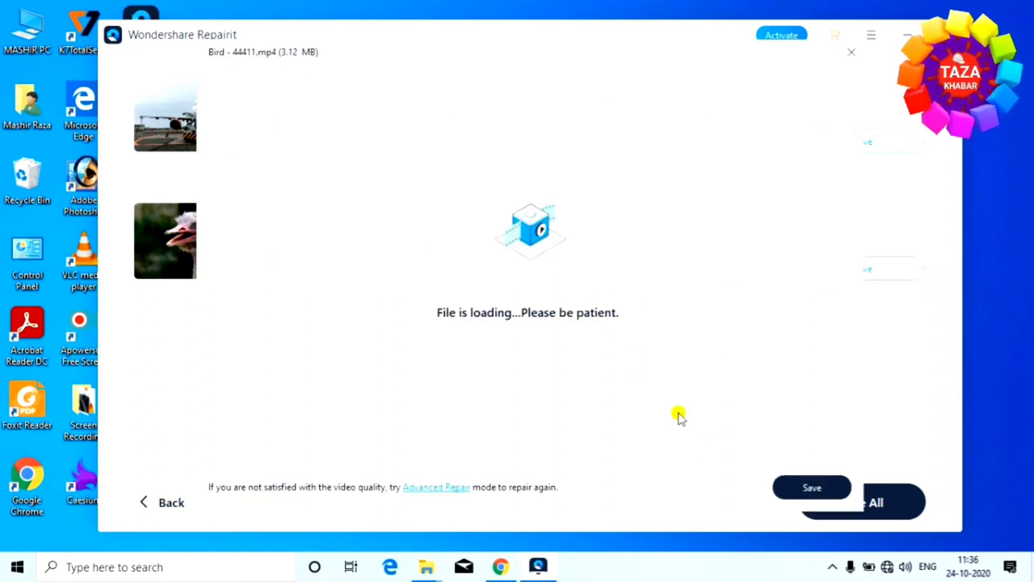
pyautogui.click(849, 53)
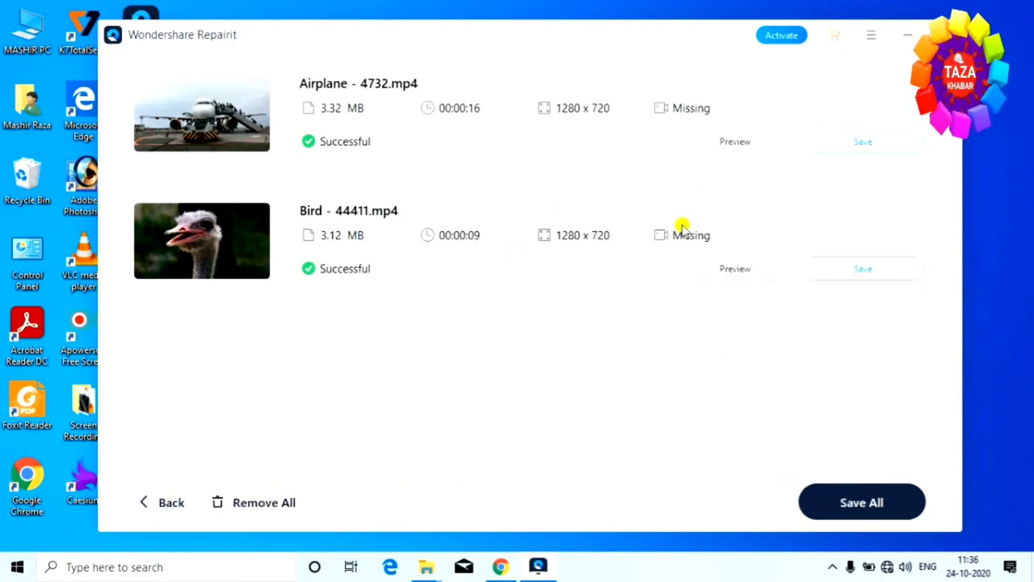
pyautogui.click(745, 143)
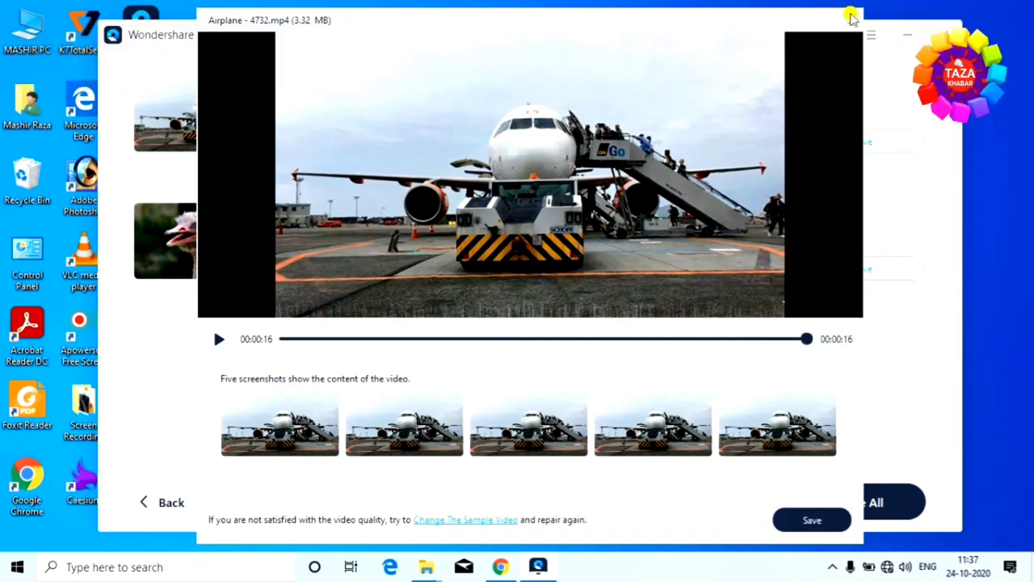
pyautogui.click(851, 20)
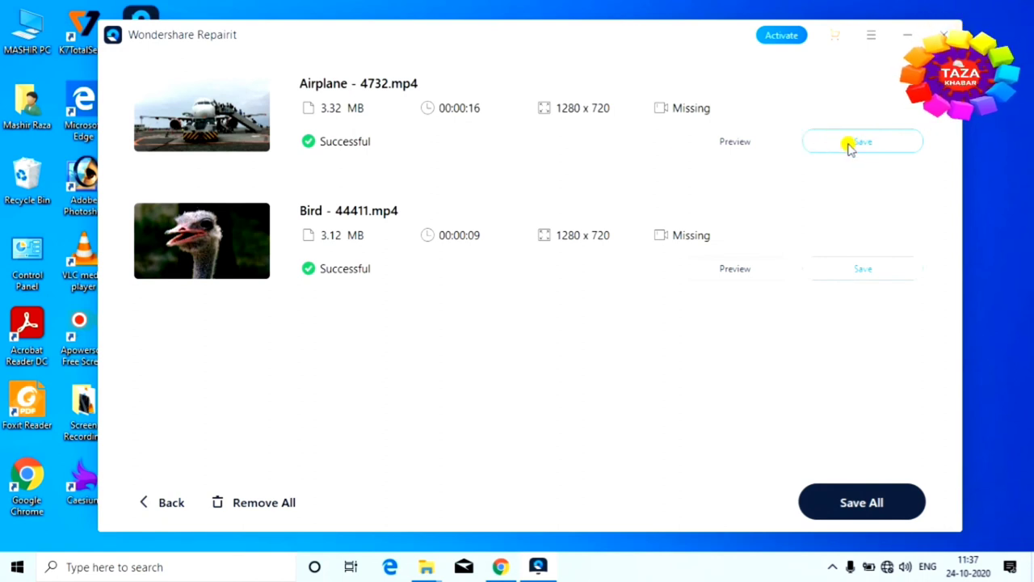